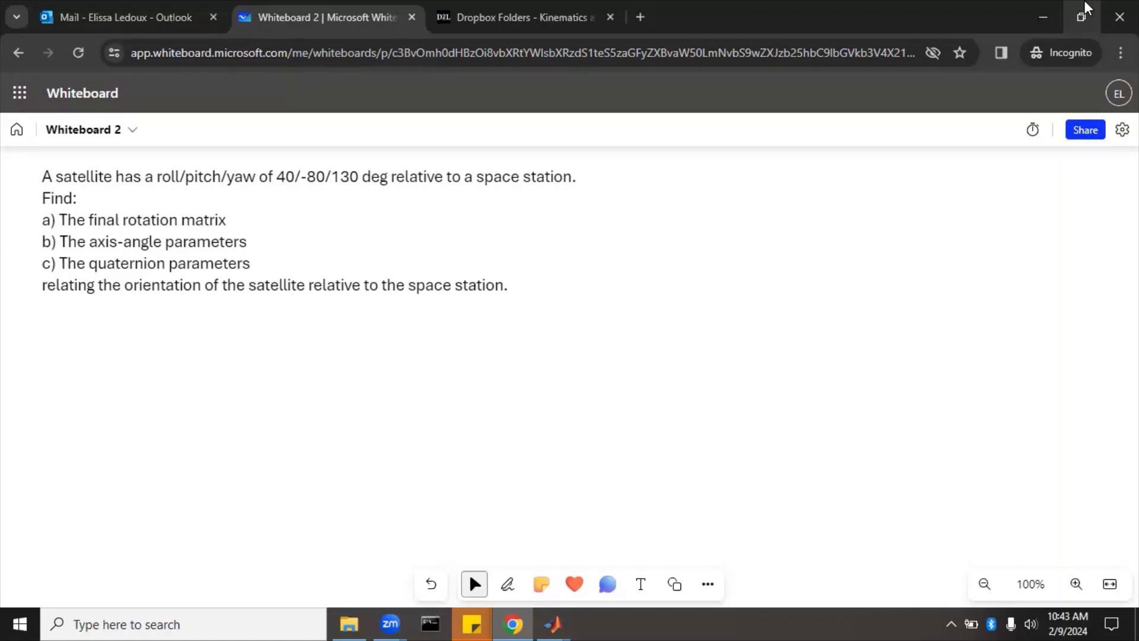
Handwrite blue x, y and z beneath the words roll, pitch and yaw
click(168, 188)
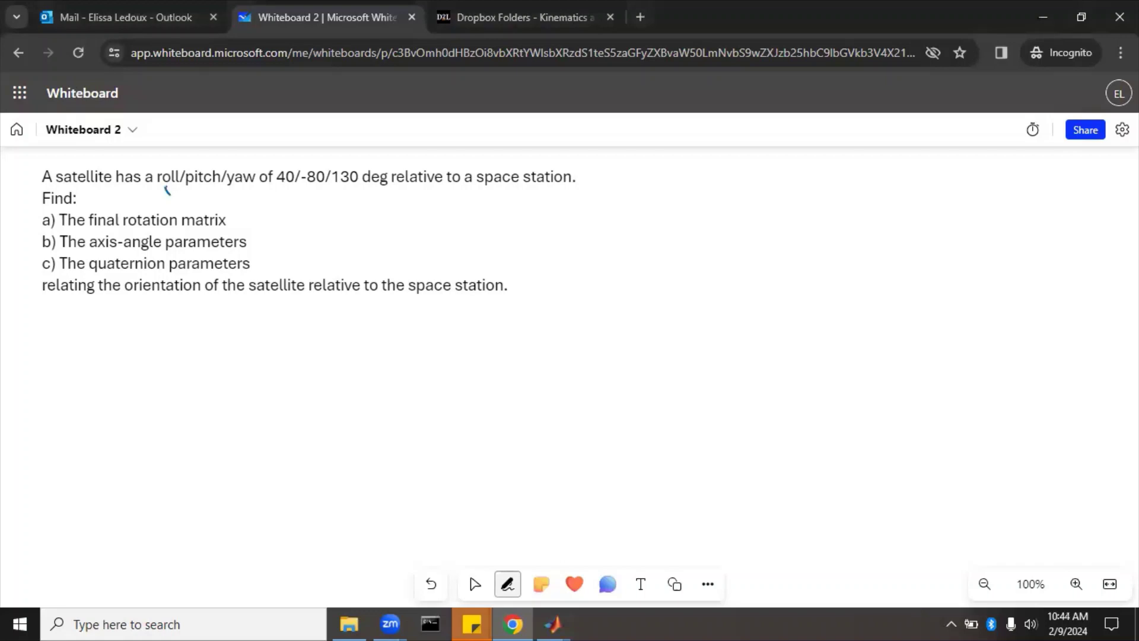
mouse_move(171, 187)
mouse_down()
mouse_move(163, 197)
mouse_move(198, 209)
mouse_move(248, 198)
mouse_up()
click(252, 198)
click(505, 586)
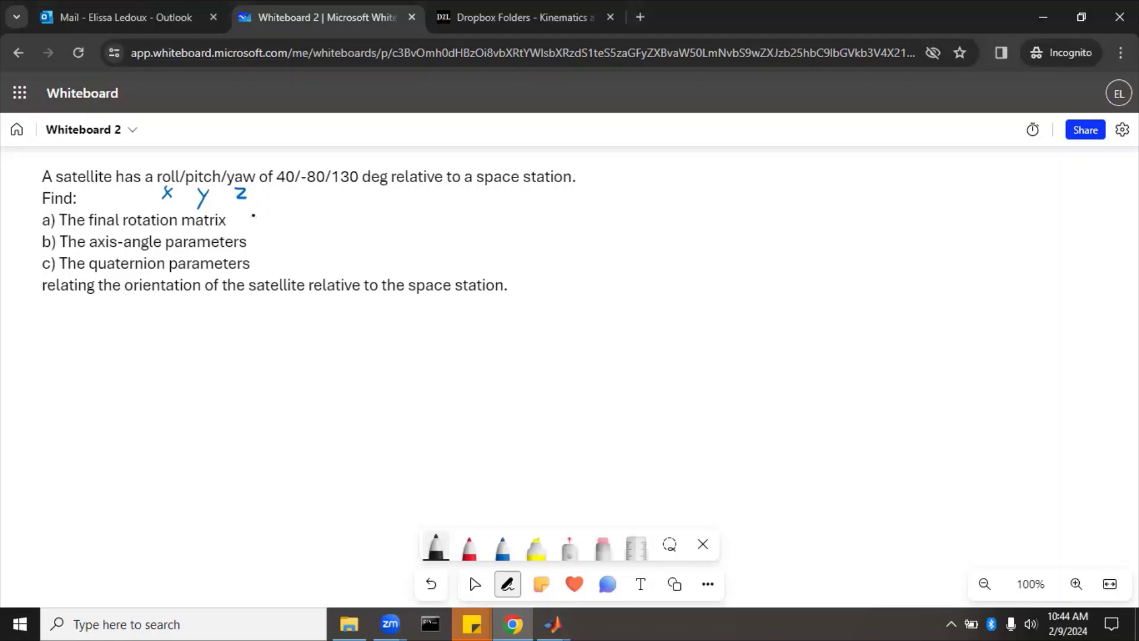
Draw an arrow after item a) and handwrite the product R = Rz Ry Rx
mouse_move(240, 217)
mouse_down()
mouse_move(282, 214)
mouse_move(290, 228)
mouse_move(320, 228)
mouse_move(331, 215)
mouse_move(354, 229)
mouse_up()
mouse_move(354, 209)
mouse_down()
mouse_move(371, 230)
mouse_move(393, 219)
mouse_up()
drag(393, 219, 403, 226)
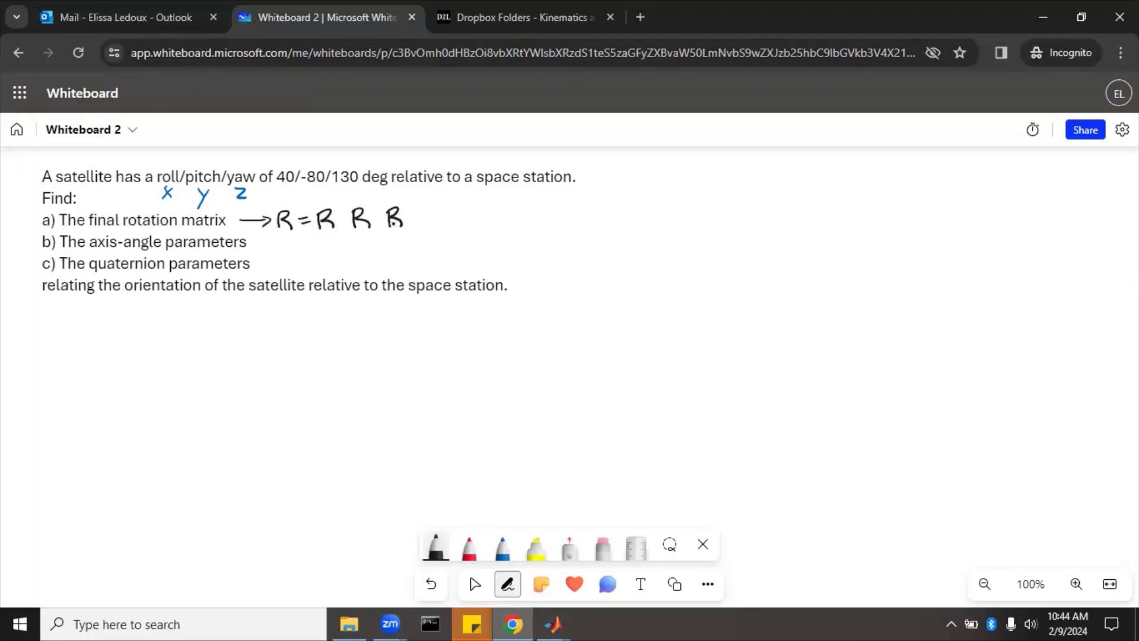
drag(407, 223, 373, 235)
click(343, 226)
Write 'individual rotations' at right and below it begin R = Rz,130 Ry,-80 Rx
drag(627, 187, 665, 179)
mouse_move(668, 180)
mouse_down()
mouse_move(688, 171)
mouse_move(701, 187)
mouse_move(717, 170)
mouse_move(719, 188)
mouse_move(753, 180)
mouse_up()
drag(756, 180, 772, 178)
drag(782, 181, 796, 187)
drag(789, 176, 845, 188)
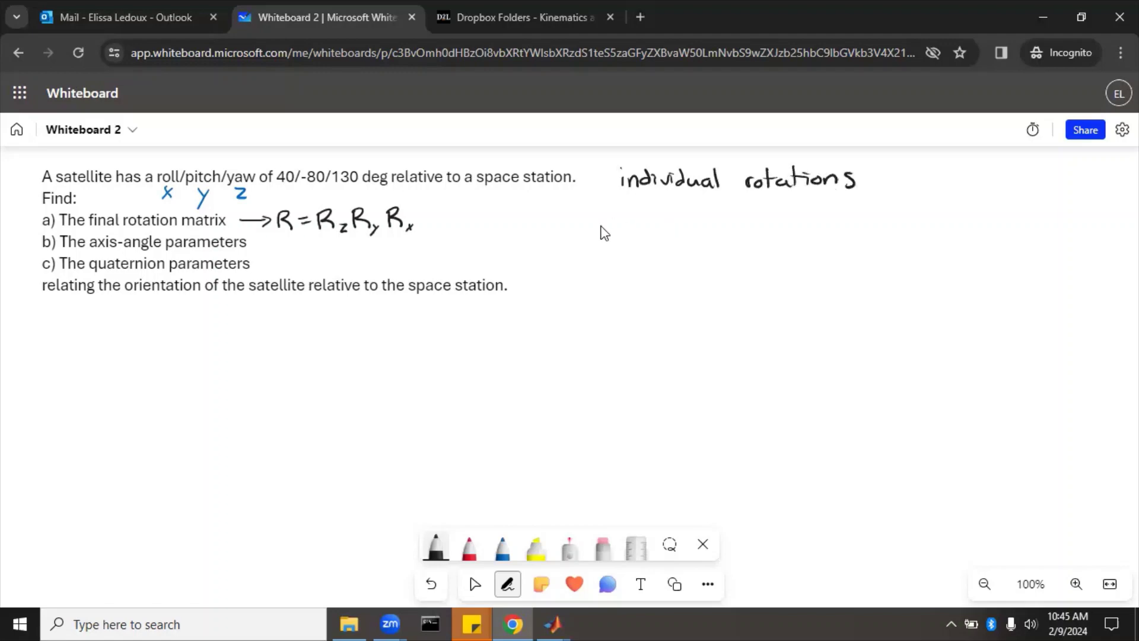
mouse_move(580, 216)
mouse_down()
mouse_move(581, 235)
mouse_move(610, 218)
mouse_move(623, 232)
mouse_up()
mouse_move(622, 210)
mouse_down()
mouse_move(656, 234)
mouse_move(691, 216)
mouse_move(713, 233)
mouse_move(745, 227)
mouse_move(748, 237)
mouse_move(754, 222)
mouse_move(787, 230)
mouse_up()
Finish the Rx,40 term, add an equals sign and three pairs of matrix brackets
click(771, 232)
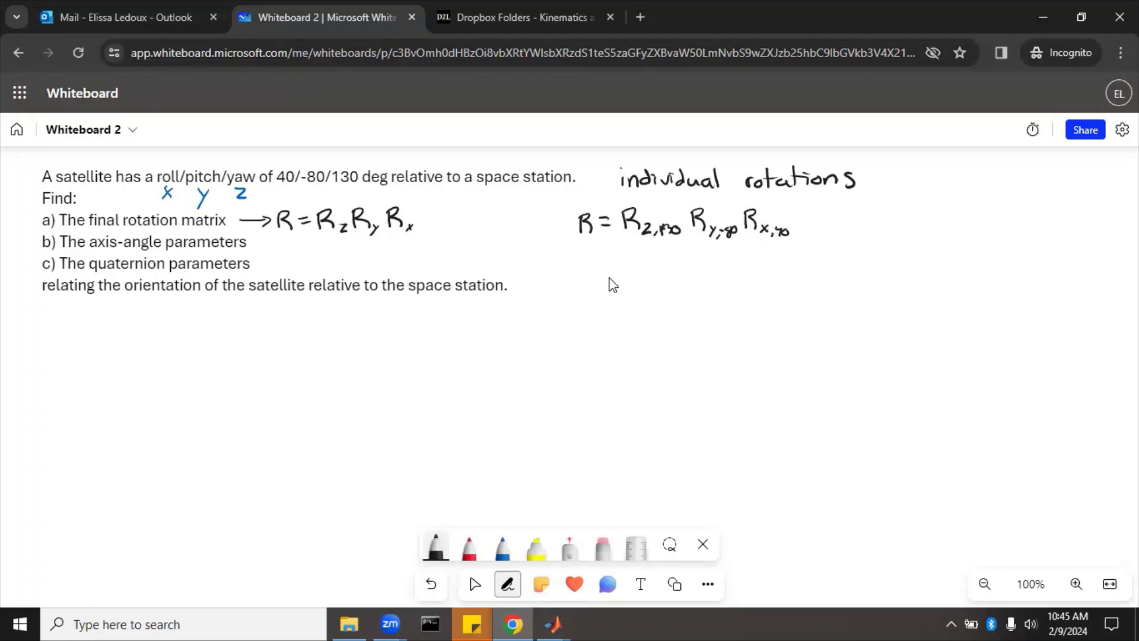
mouse_move(604, 265)
mouse_down()
mouse_move(628, 272)
mouse_move(634, 330)
mouse_up()
drag(738, 248, 746, 336)
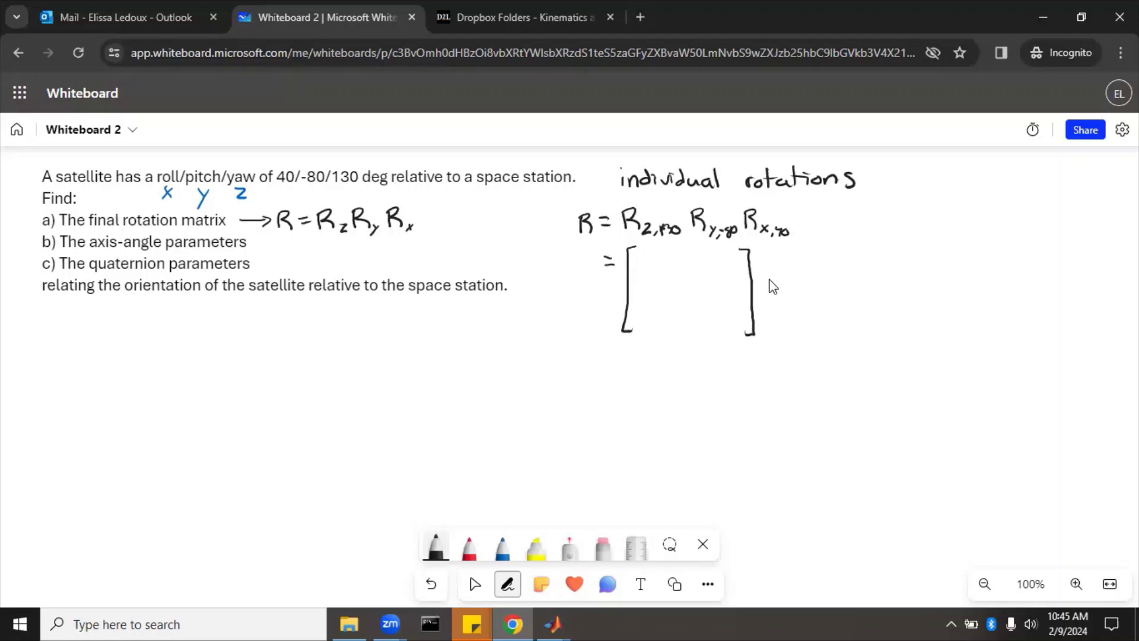
drag(762, 248, 776, 337)
drag(868, 247, 870, 336)
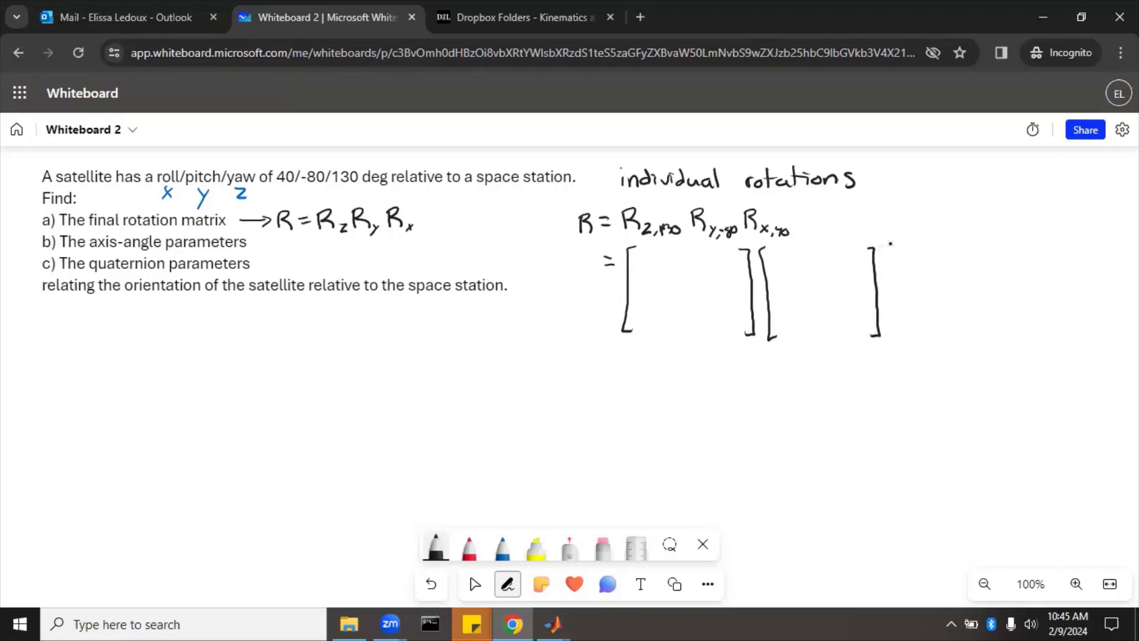
drag(892, 248, 898, 333)
mouse_move(995, 244)
mouse_down()
mouse_move(1003, 337)
mouse_move(990, 340)
mouse_up()
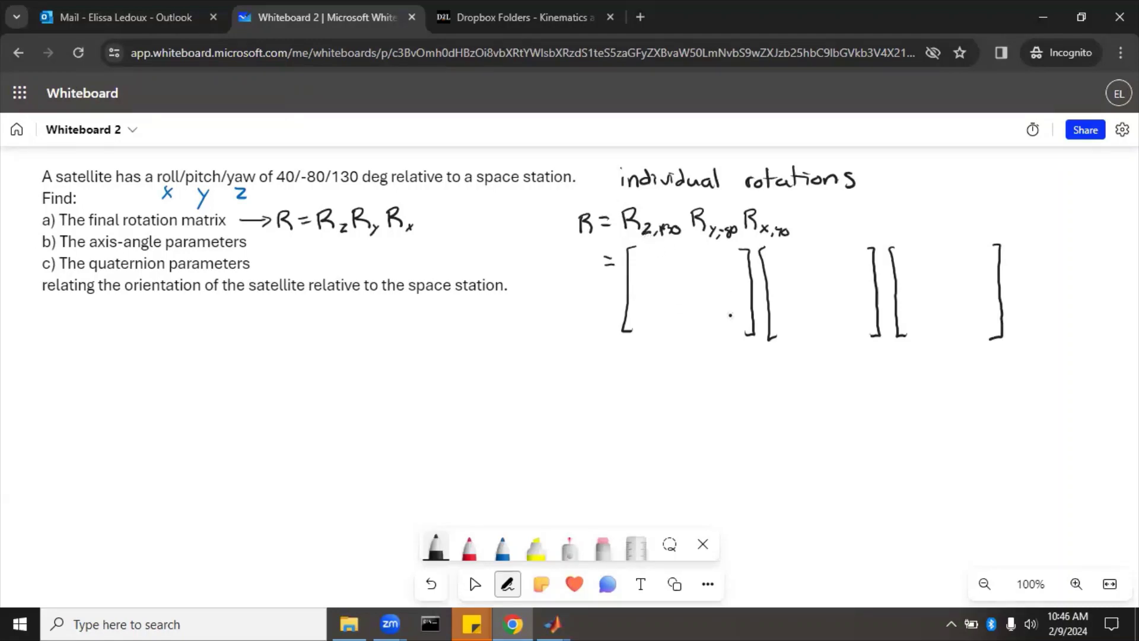
Fill the first matrix's third row and column with 0, 0 and 1
drag(730, 312, 729, 330)
drag(729, 286, 726, 259)
mouse_move(692, 312)
mouse_down()
mouse_move(688, 323)
mouse_move(693, 313)
mouse_move(646, 320)
mouse_move(653, 312)
mouse_up()
Jot the c -s / s c rotation pattern labelled 'for x z' at top right, then select red ink
click(686, 290)
drag(1022, 166, 1015, 202)
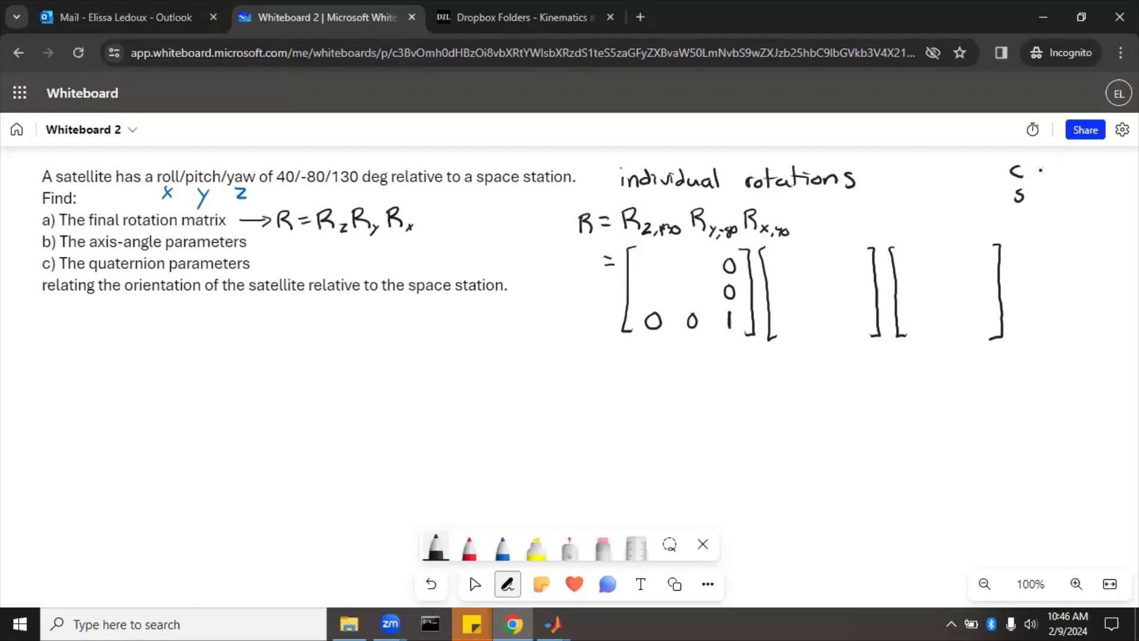
drag(1061, 166, 1059, 203)
mouse_move(1093, 171)
mouse_down()
mouse_move(1089, 185)
mouse_move(1104, 187)
mouse_up()
mouse_move(1107, 179)
mouse_down()
mouse_move(1116, 199)
mouse_move(1136, 194)
mouse_up()
click(1124, 193)
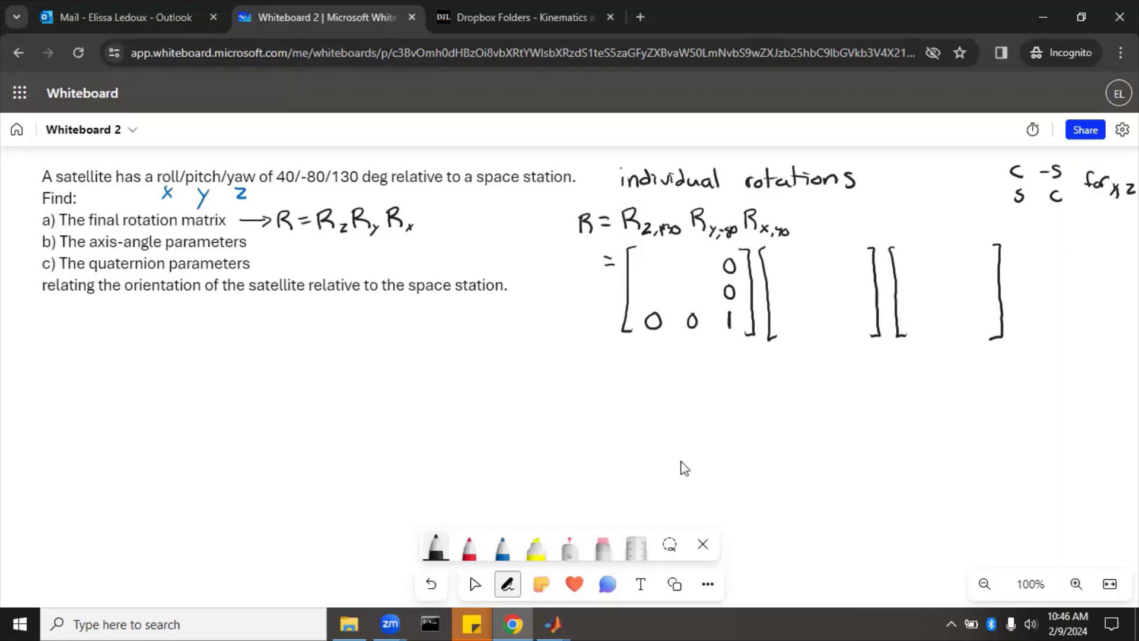
click(468, 555)
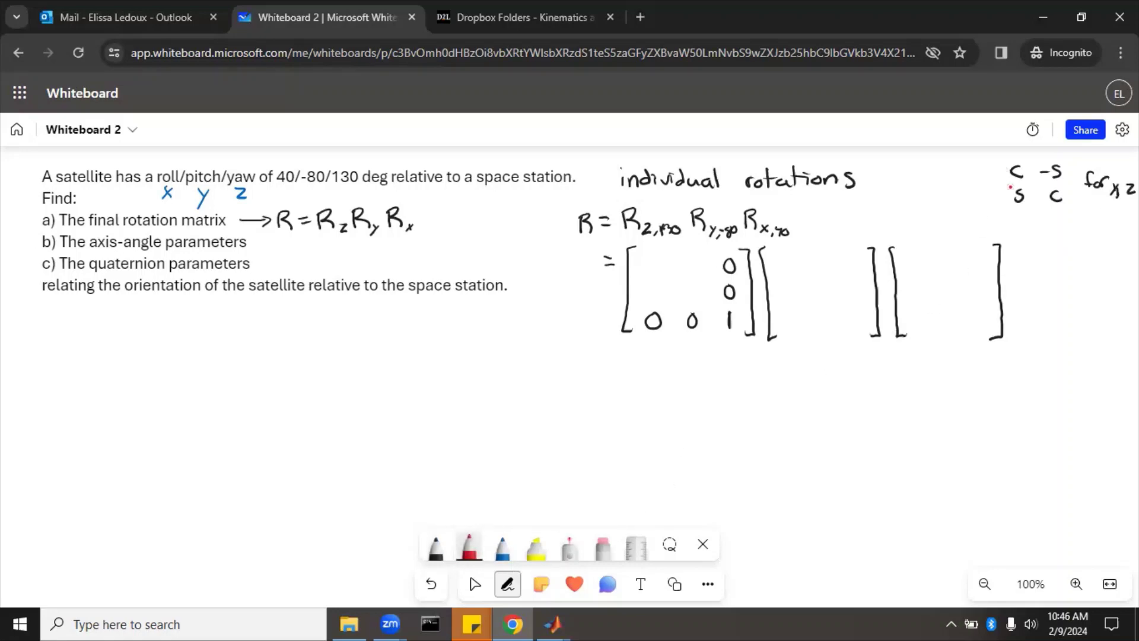